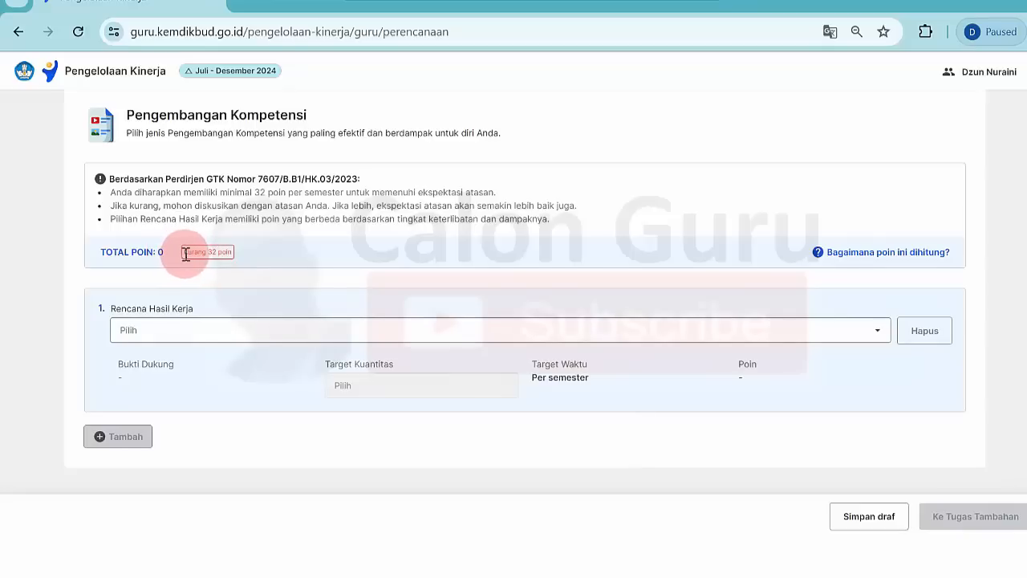
Step: Choose the 4-point plan "Peserta berbagi praktik baik yang diselenggarakan komunitas belajar" as the first Rencana Hasil Kerja
drag(185, 255, 238, 253)
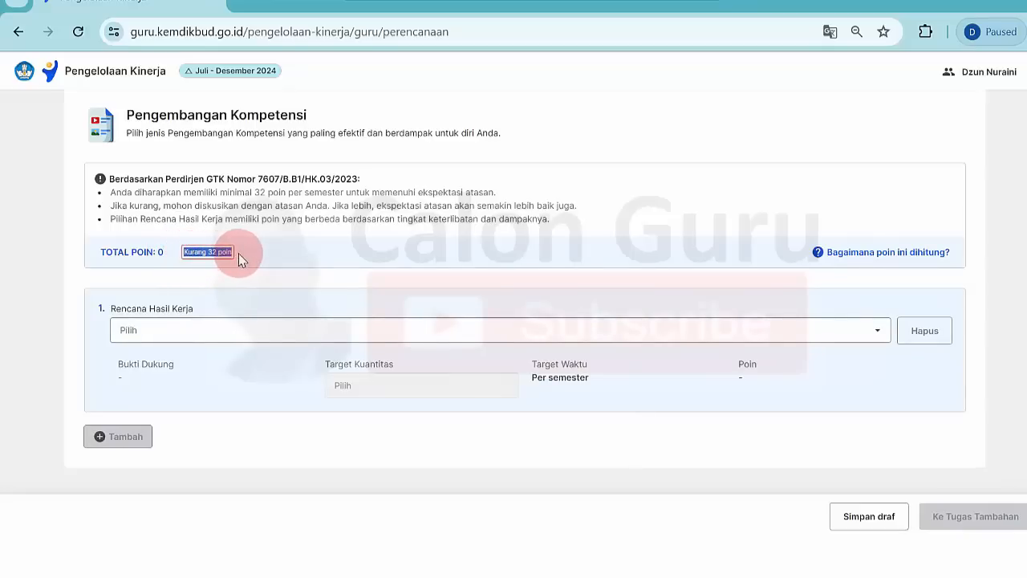
click(238, 253)
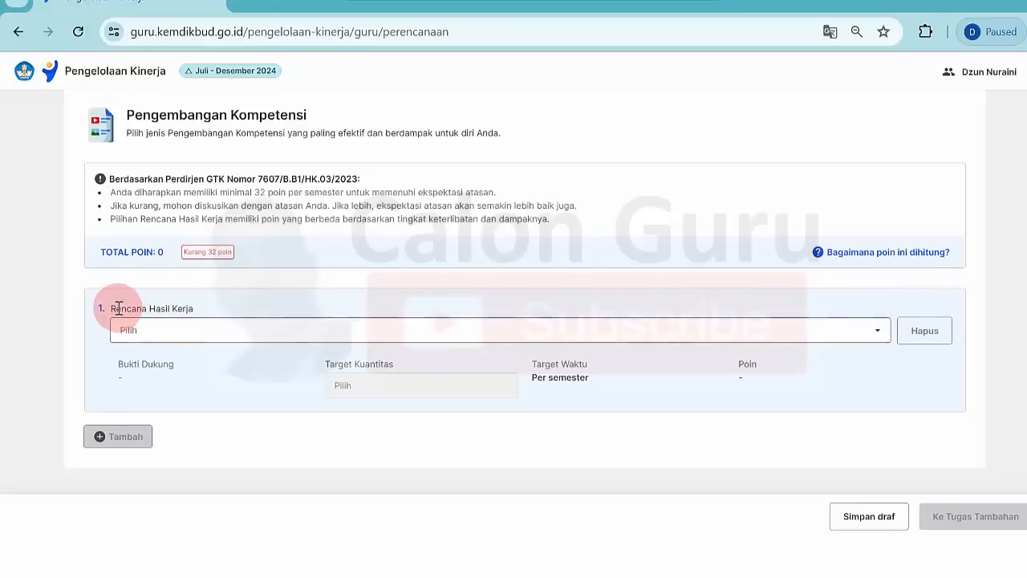
click(882, 335)
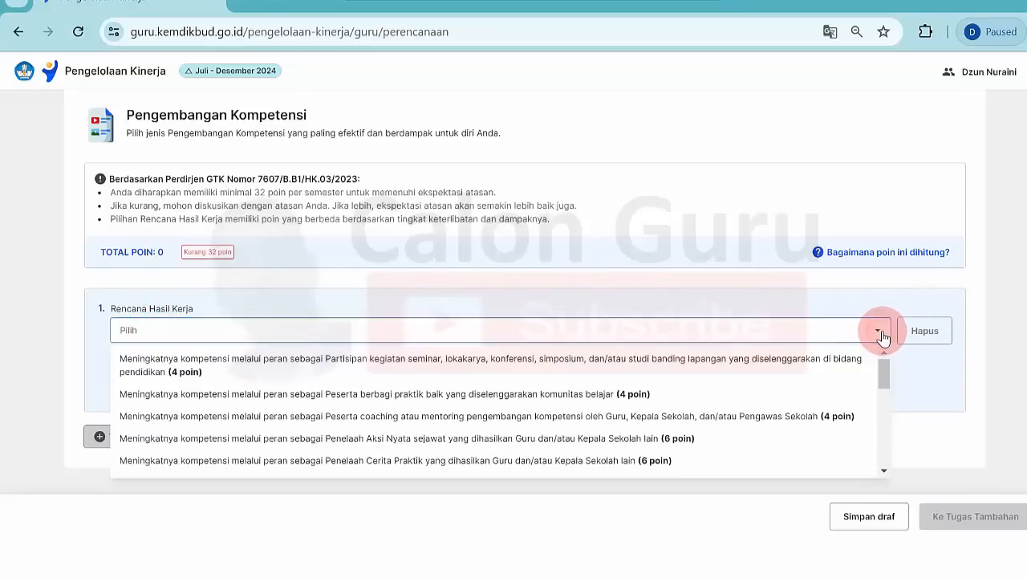
mouse_move(886, 367)
mouse_down()
mouse_move(886, 469)
mouse_move(881, 353)
mouse_up()
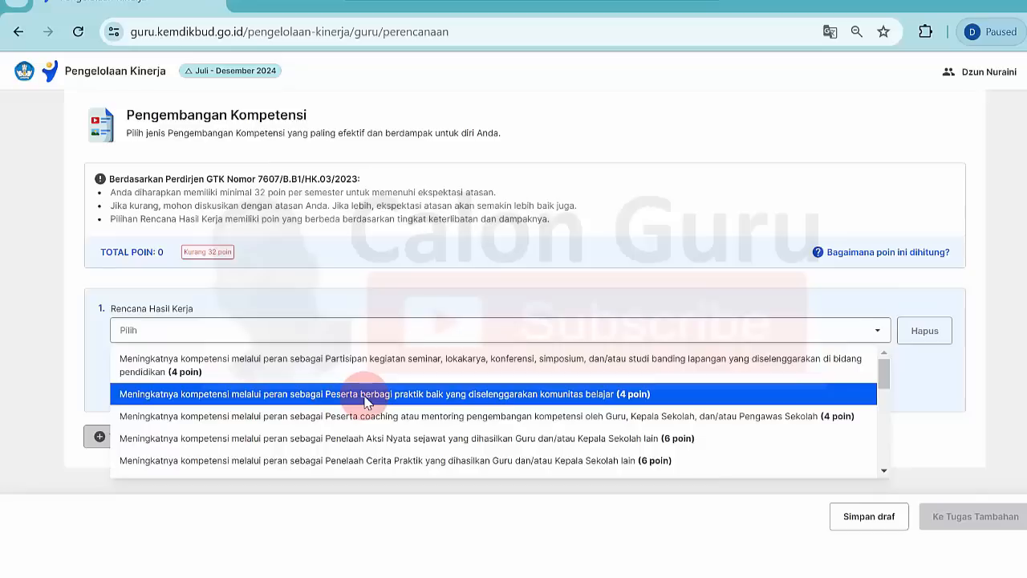
click(418, 397)
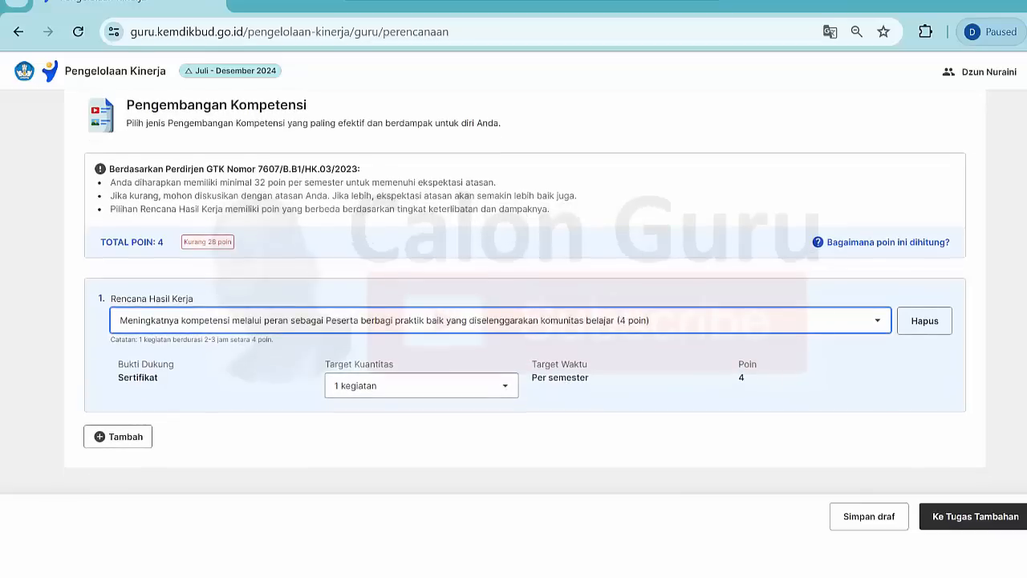
click(738, 361)
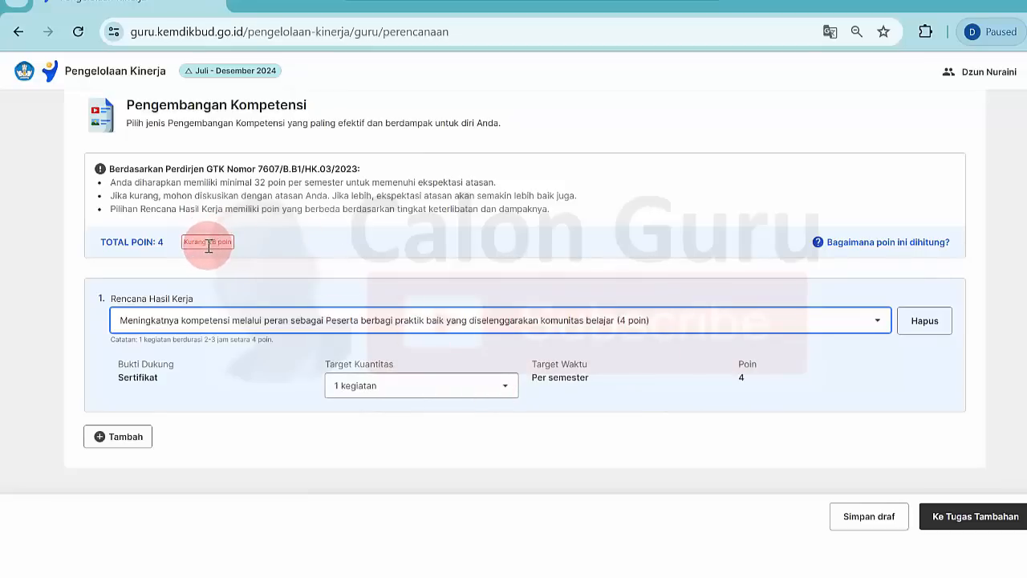
Step: Try target quantities of 2 and 4 kegiatan for the first plan, ending with 1 kegiatan
click(502, 391)
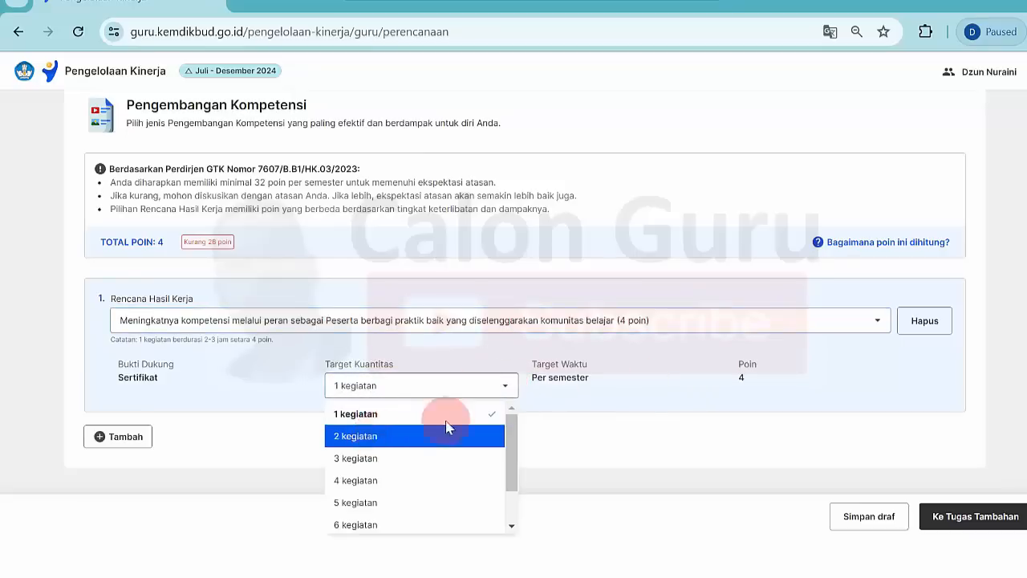
click(413, 437)
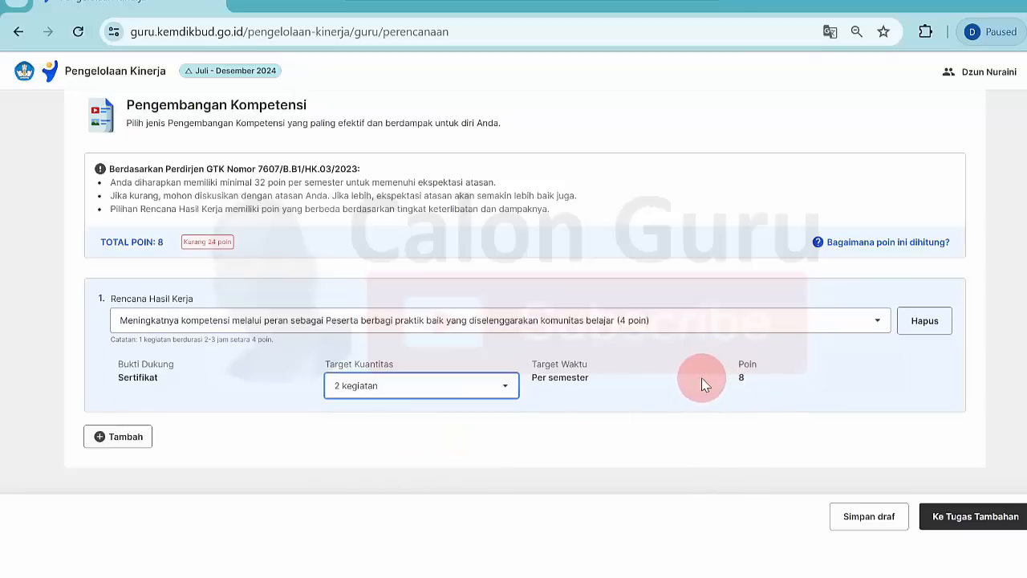
click(507, 386)
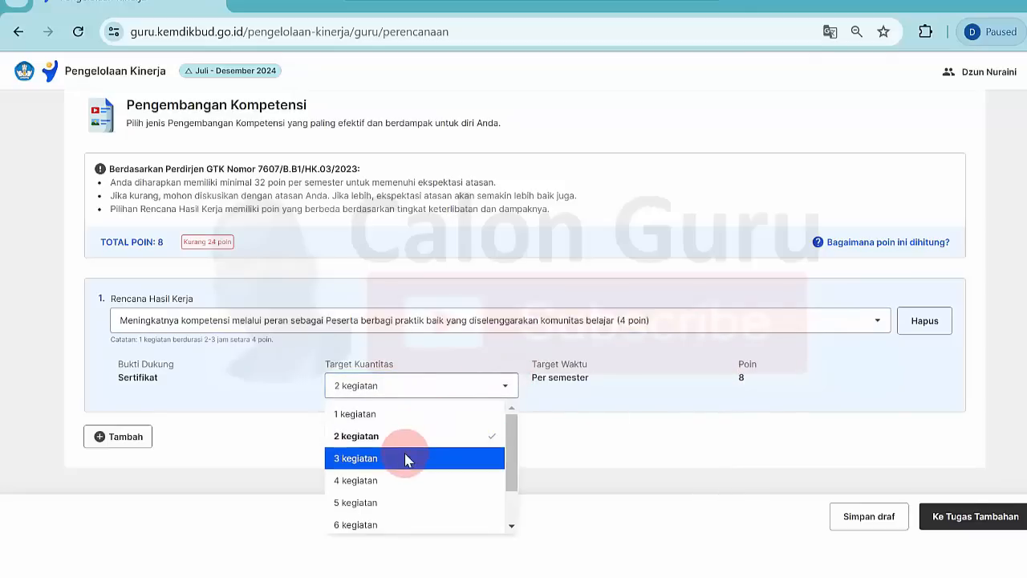
click(393, 481)
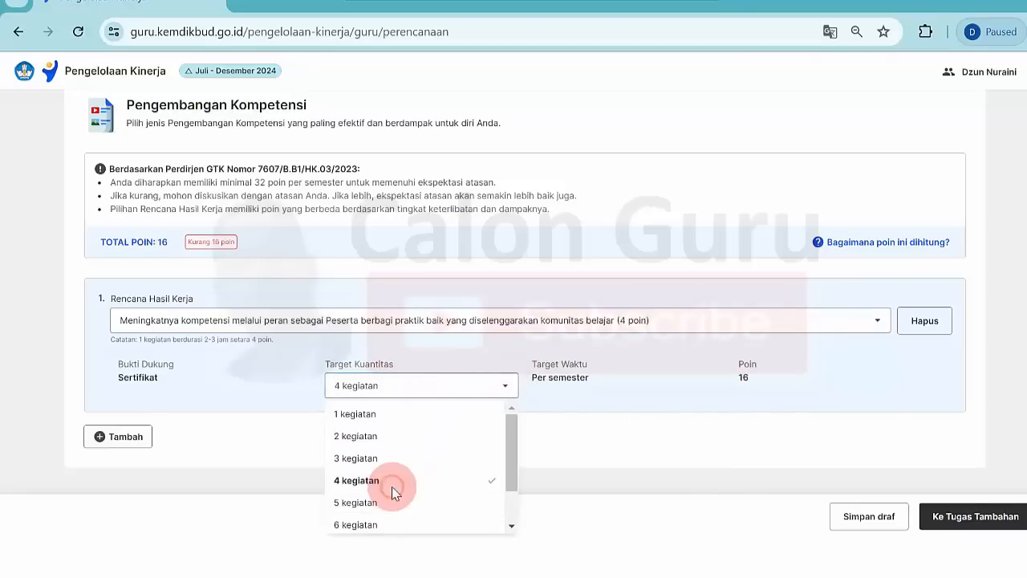
click(501, 389)
click(406, 415)
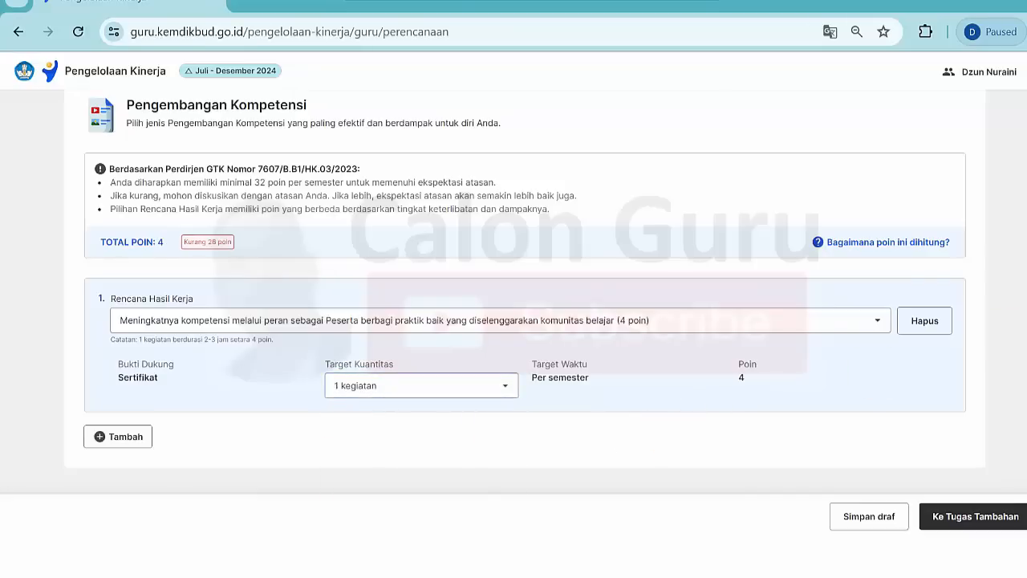
Step: Add a second Rencana Hasil Kerja and choose the 8-point plan "Partisipan observasi praktik pembelajaran" bersama rekan sejawat
click(120, 439)
click(591, 471)
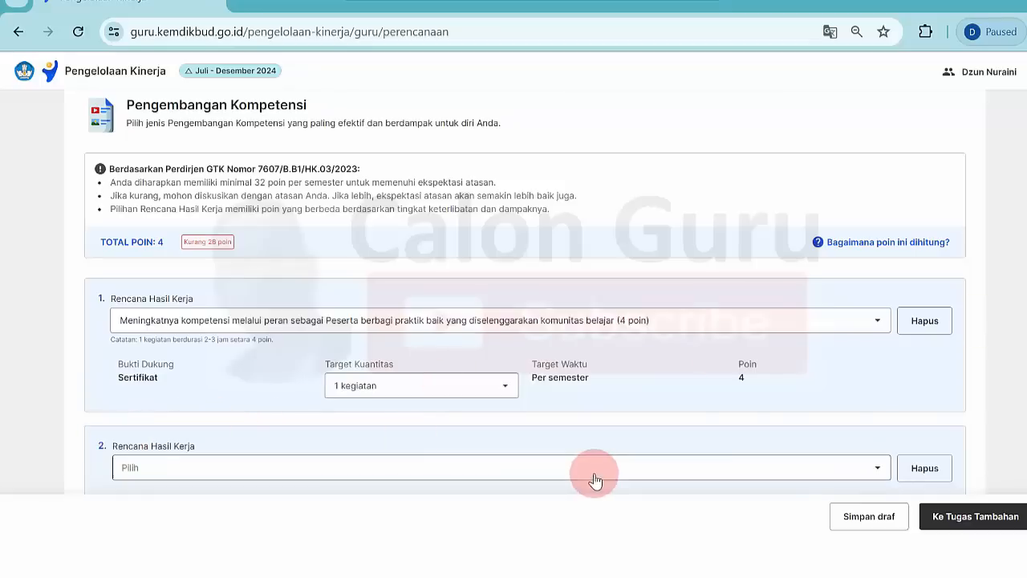
scroll(525, 292, down, 2)
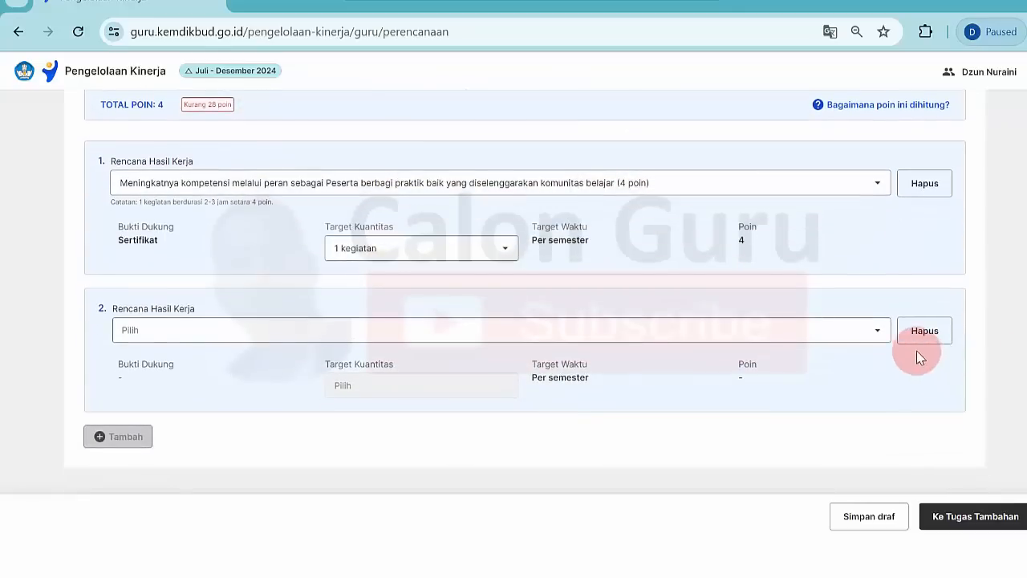
click(877, 334)
click(885, 367)
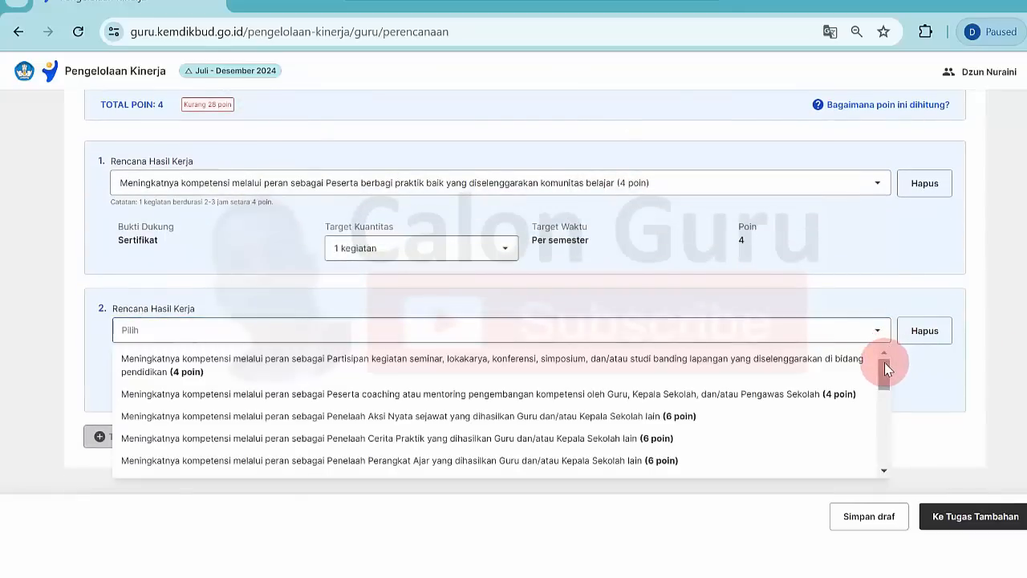
drag(886, 369, 882, 397)
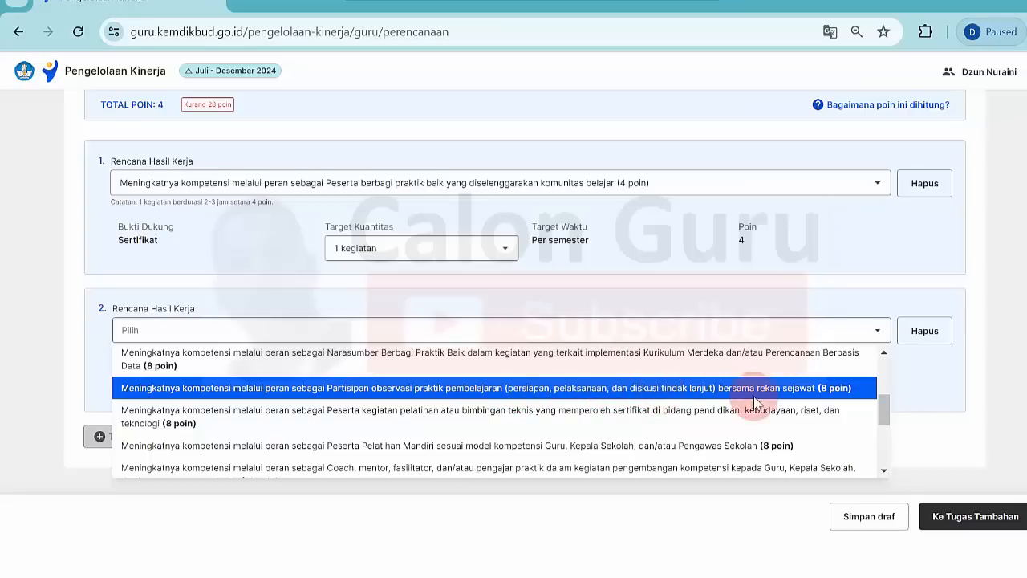
click(800, 393)
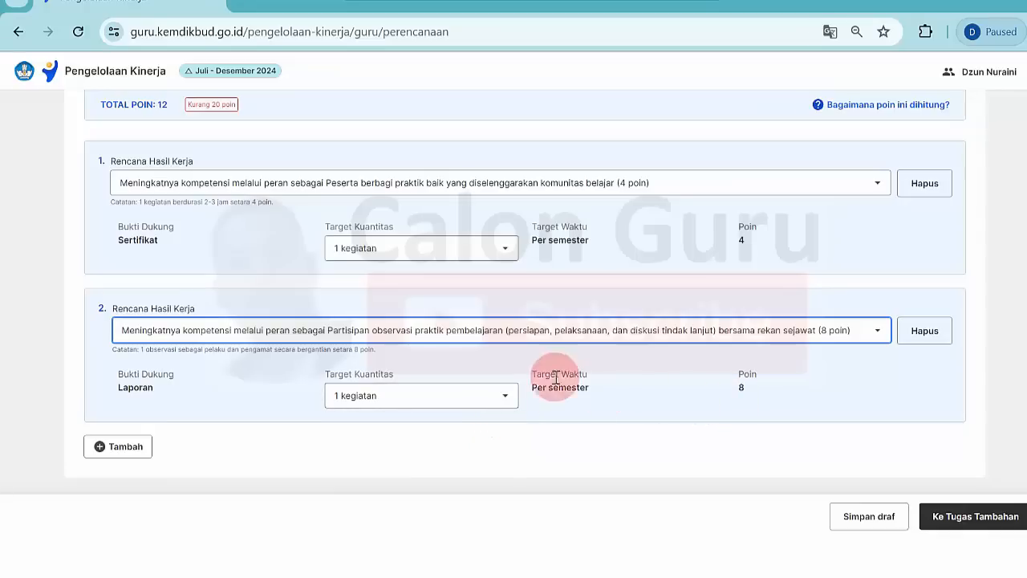
Step: Set the second plan's Target Kuantitas to 2 kegiatan and review the point total
click(502, 395)
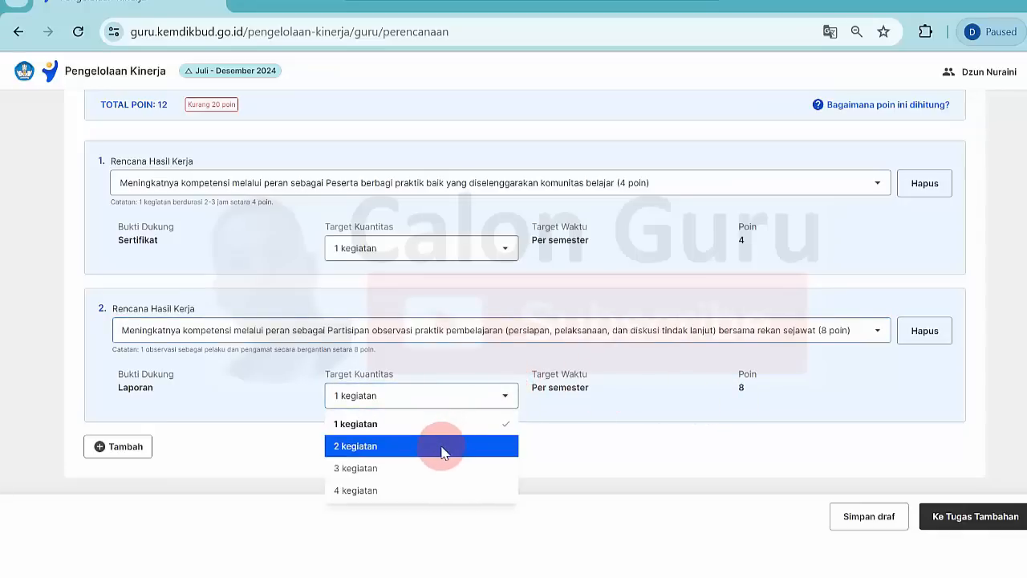
click(441, 446)
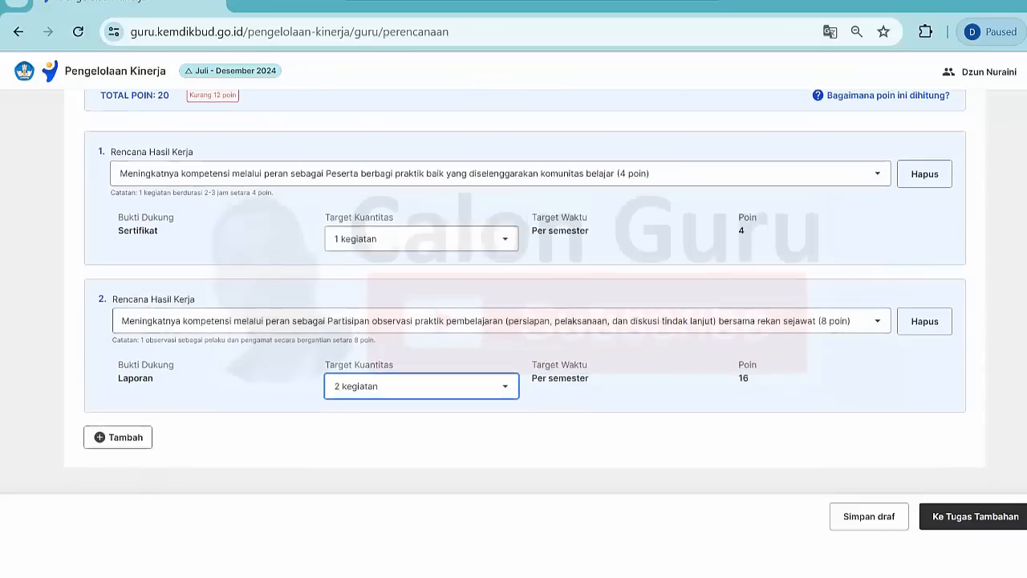
scroll(513, 281, up, 2)
scroll(514, 281, down, 1)
scroll(514, 289, down, 1)
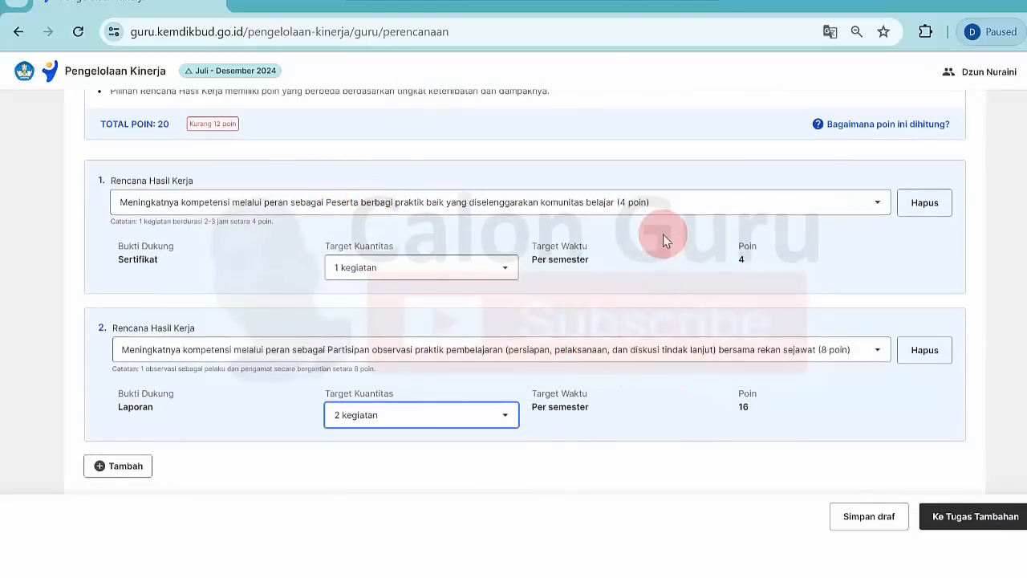
Step: Delete both the observation plan and the best-practice sharing plan from Pengembangan Kompetensi
click(935, 358)
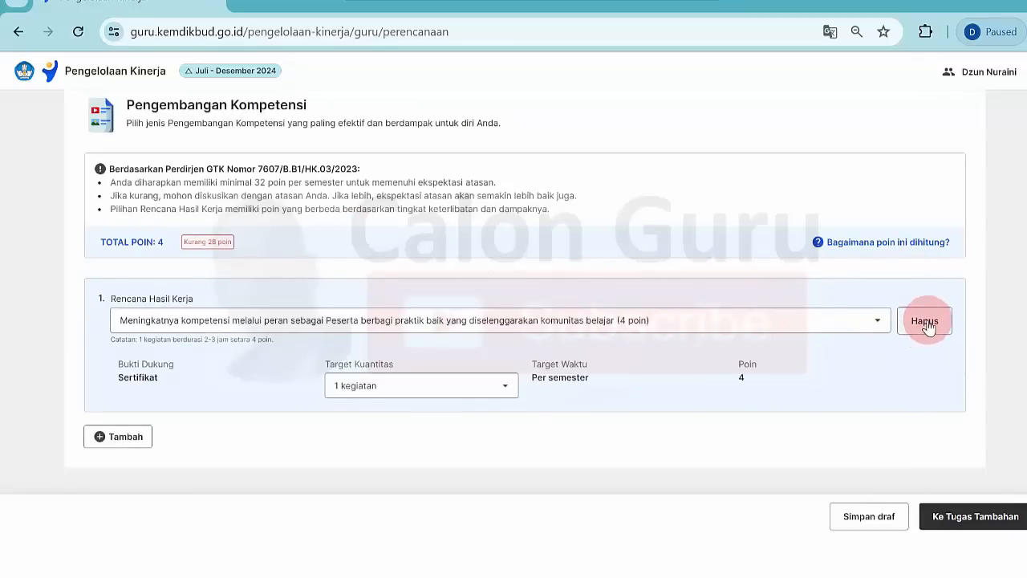
click(926, 321)
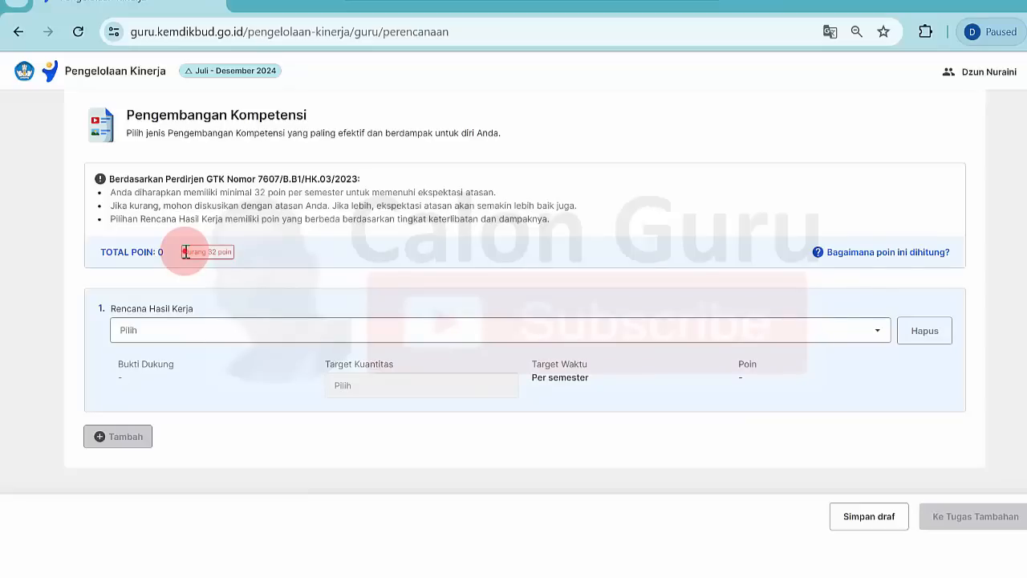
drag(184, 252, 238, 253)
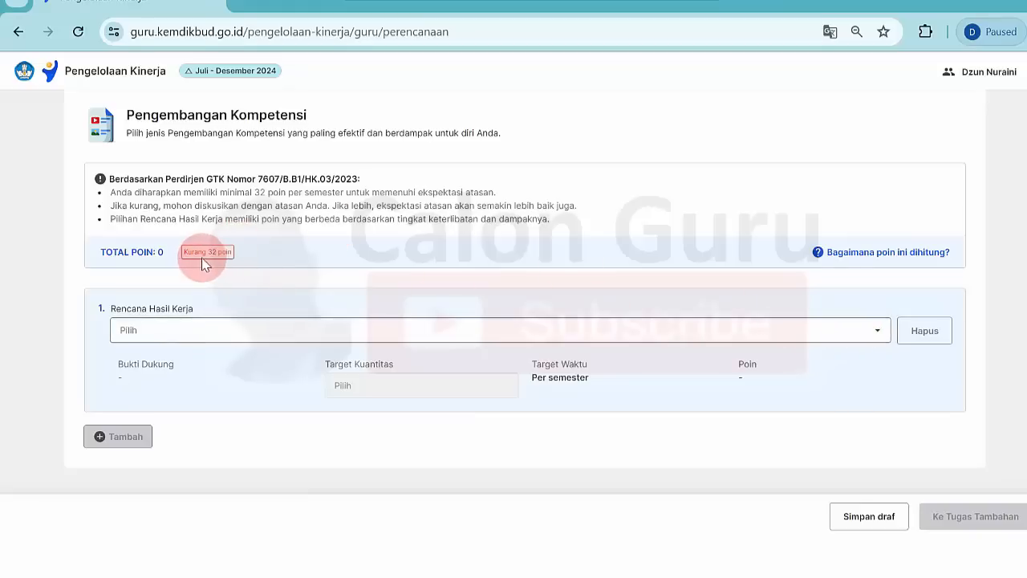
Step: Choose the 128-point plan for short- or medium-term training programmes, such as Pendidikan Guru Penggerak, as the first Rencana Hasil Kerja
click(875, 335)
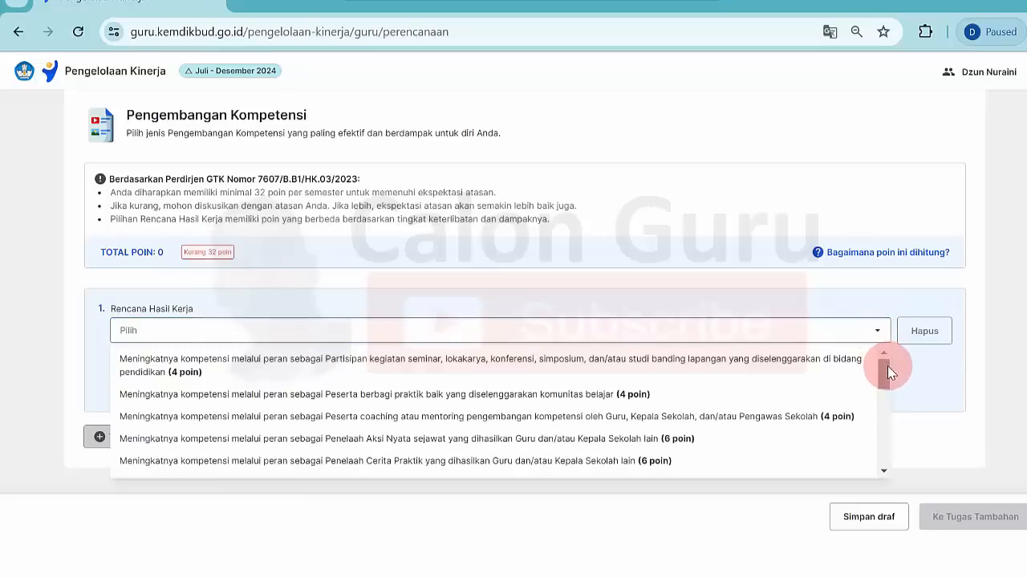
drag(887, 394, 879, 488)
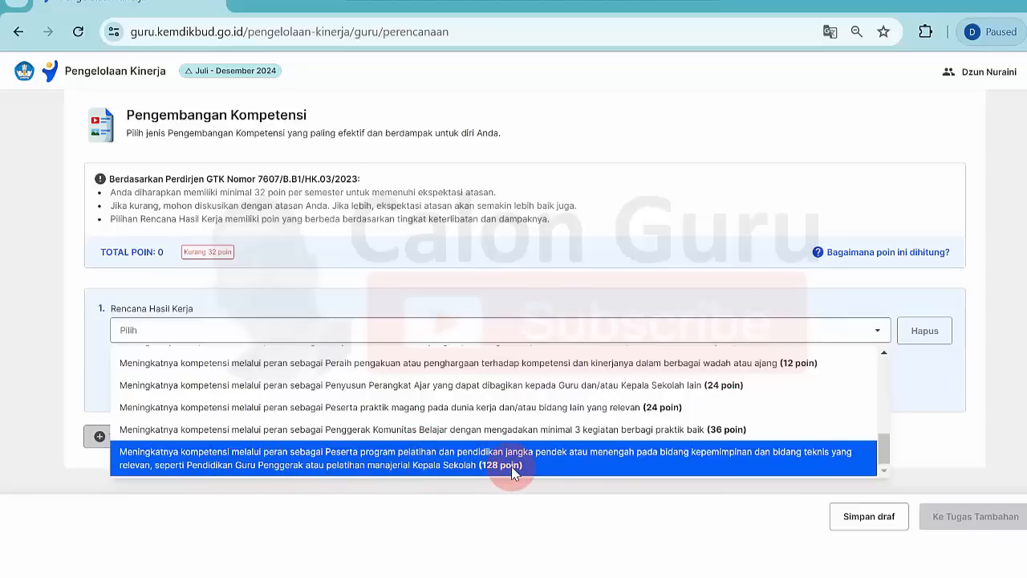
click(562, 462)
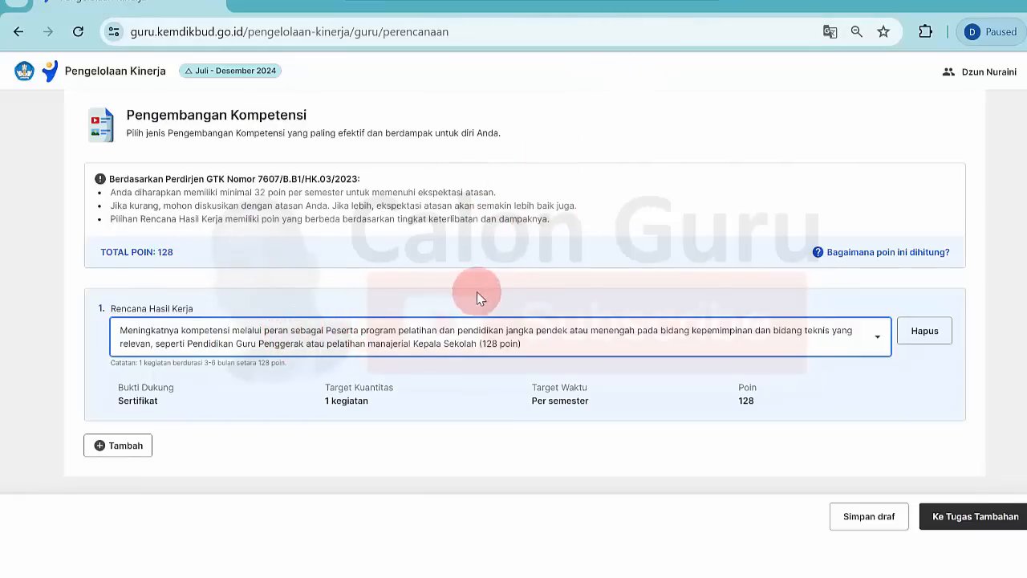
click(637, 110)
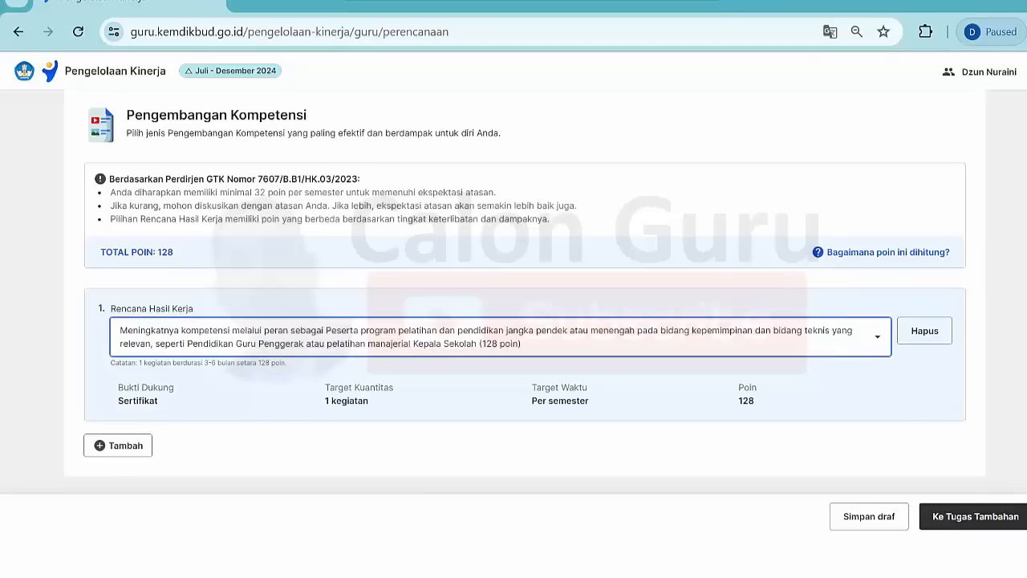
scroll(524, 291, up, 2)
scroll(525, 291, down, 2)
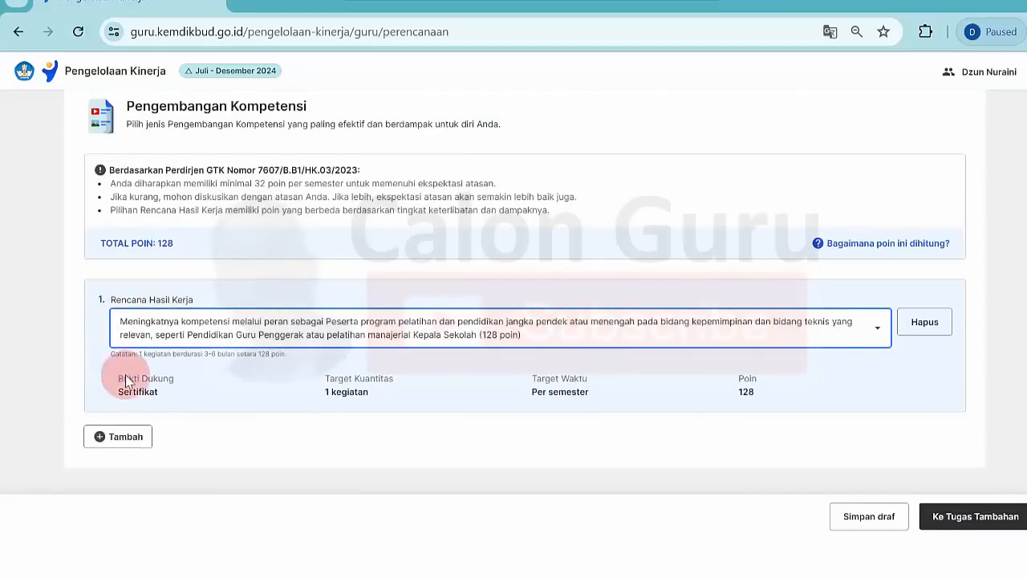
Step: Proceed to Tugas Tambahan and choose the Operator Data Pokok Pendidikan (Dapodik) task as the first Rencana Hasil Kerja
click(974, 518)
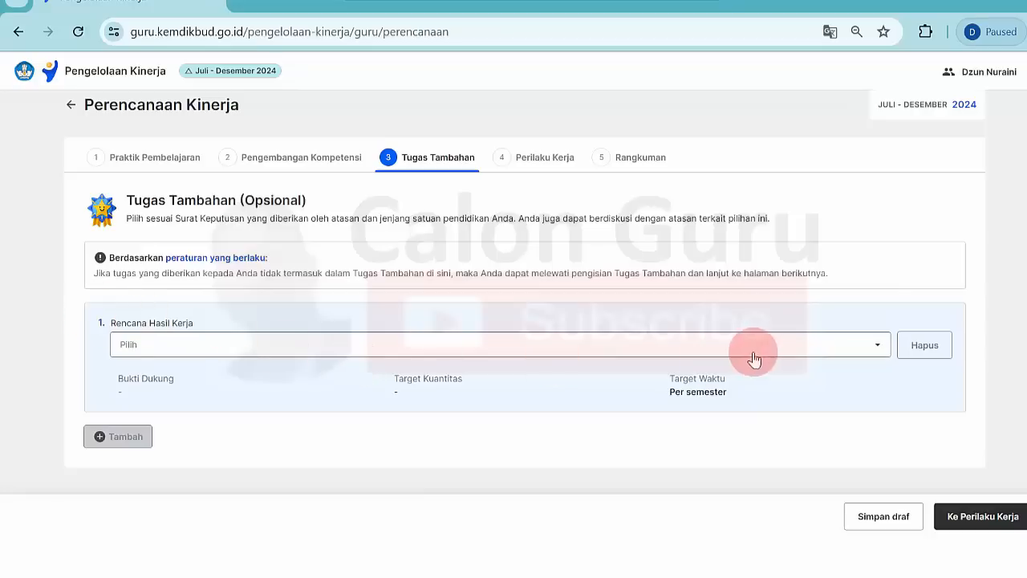
click(868, 345)
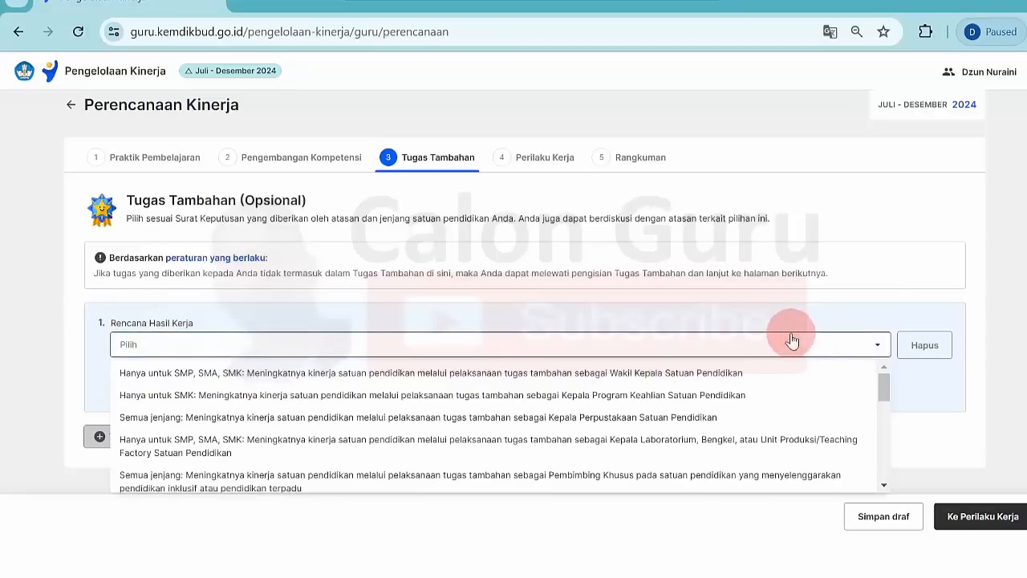
click(743, 346)
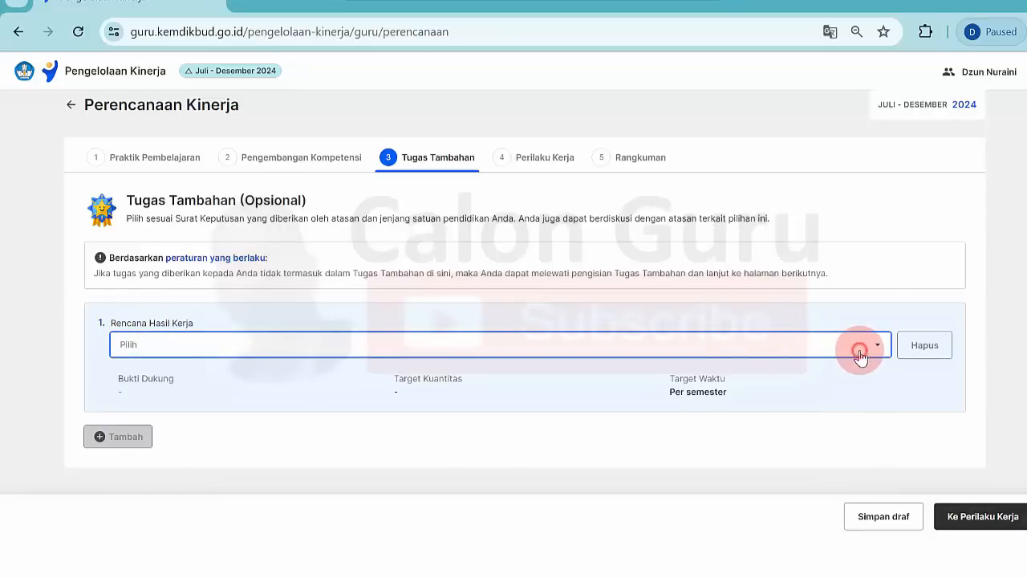
click(860, 354)
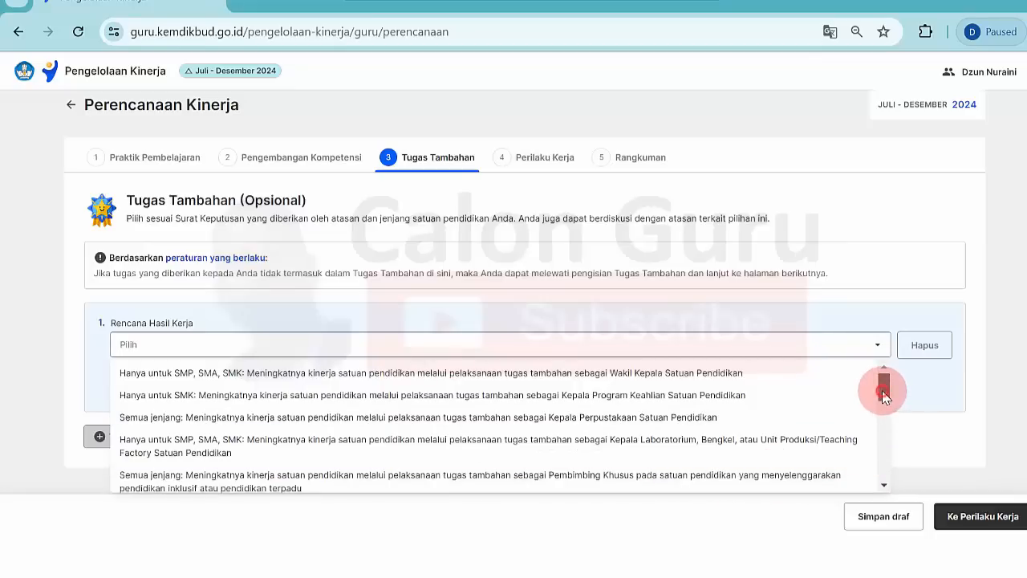
drag(884, 391, 887, 434)
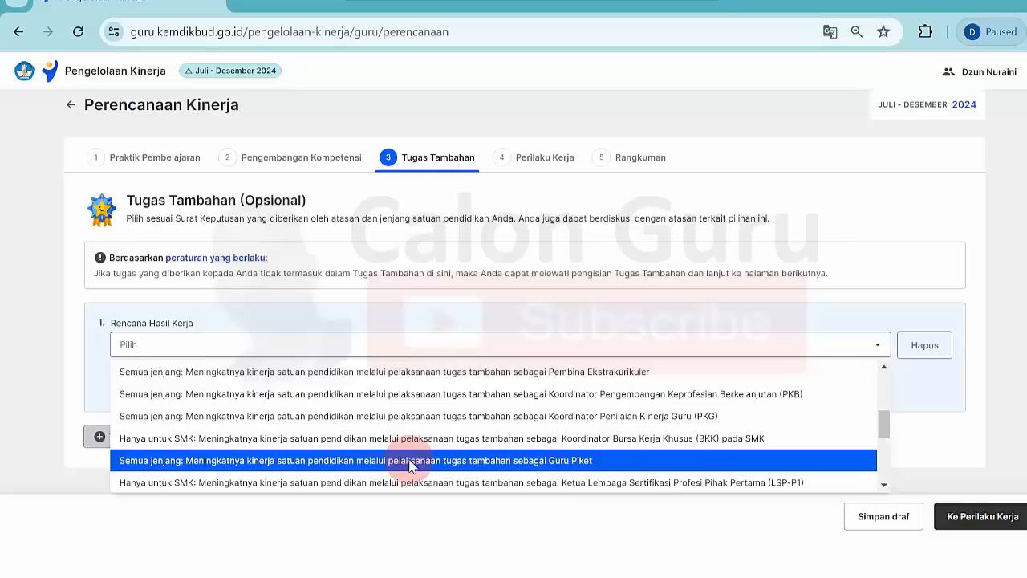
drag(883, 417, 885, 441)
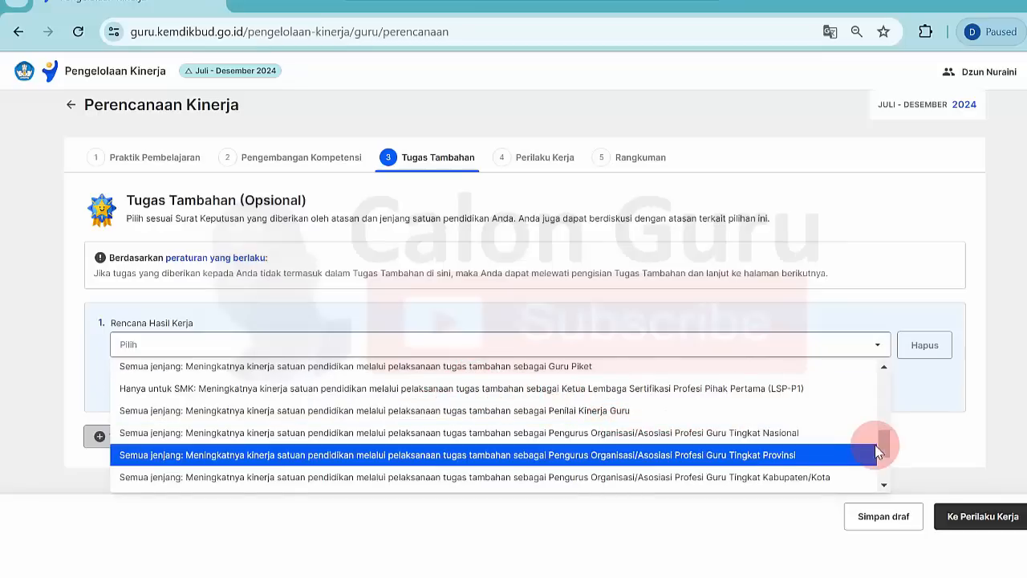
drag(884, 458, 885, 478)
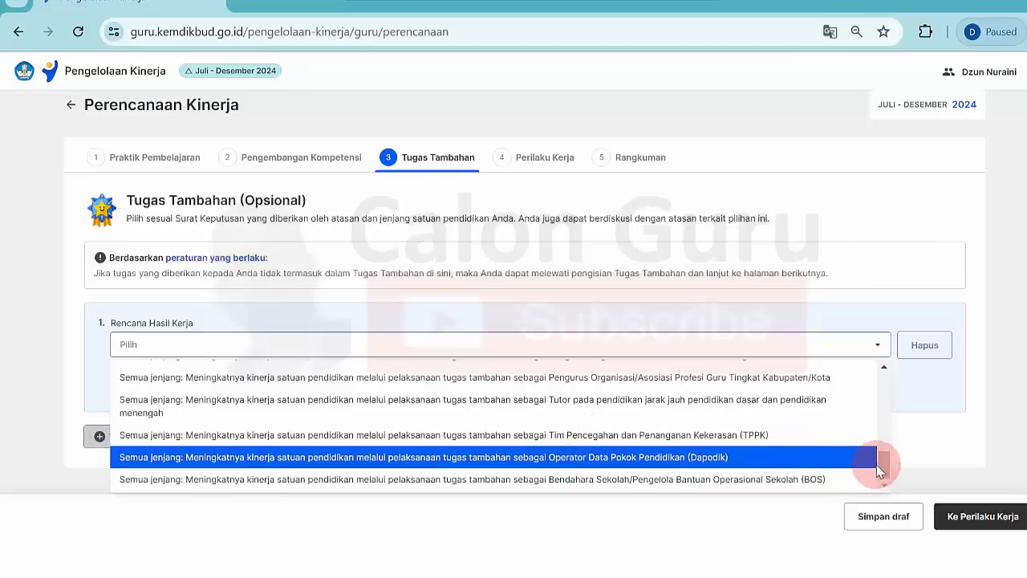
click(569, 464)
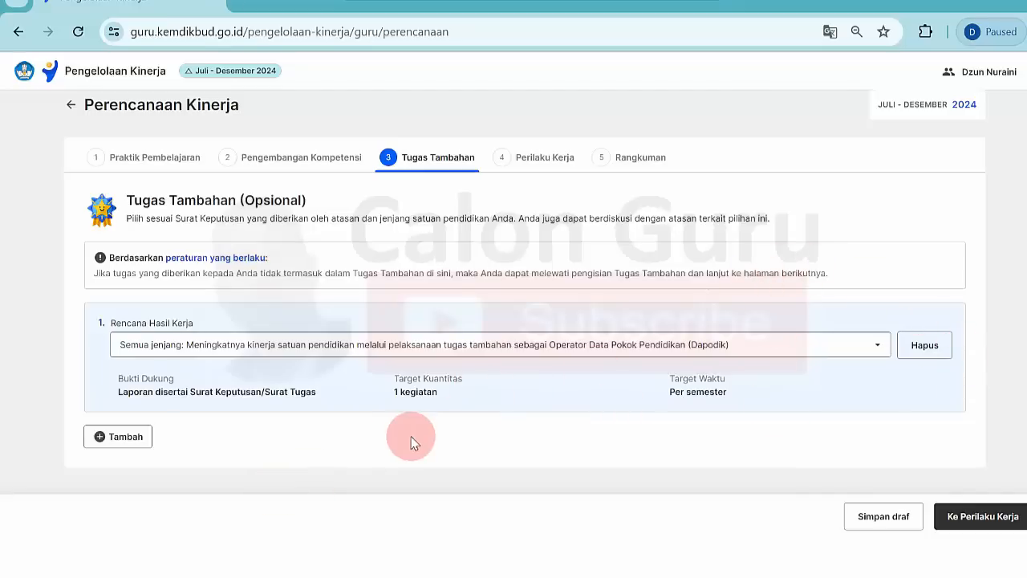
Step: Add a second Rencana Hasil Kerja entry under Tugas Tambahan
click(125, 443)
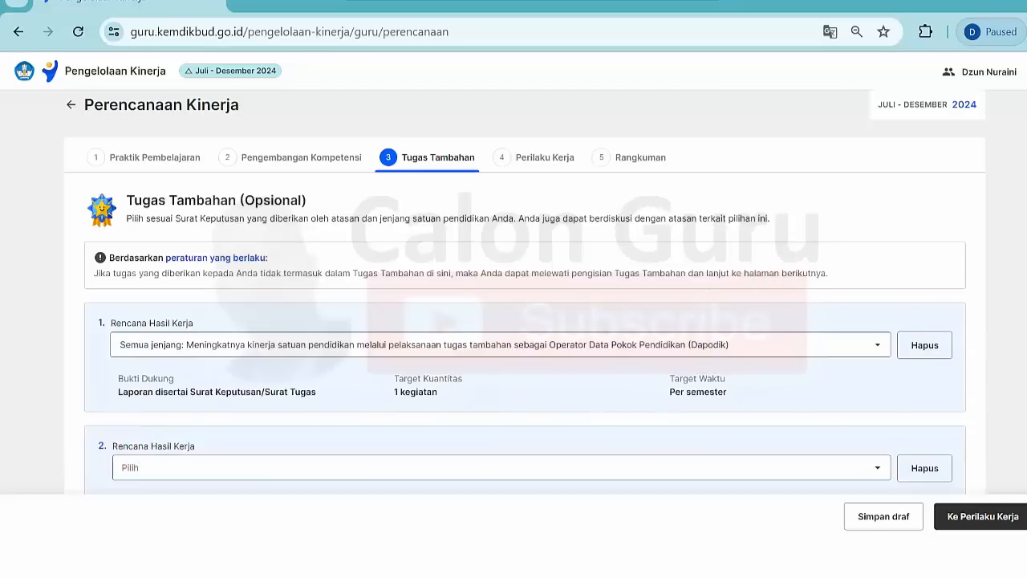
scroll(525, 321, down, 2)
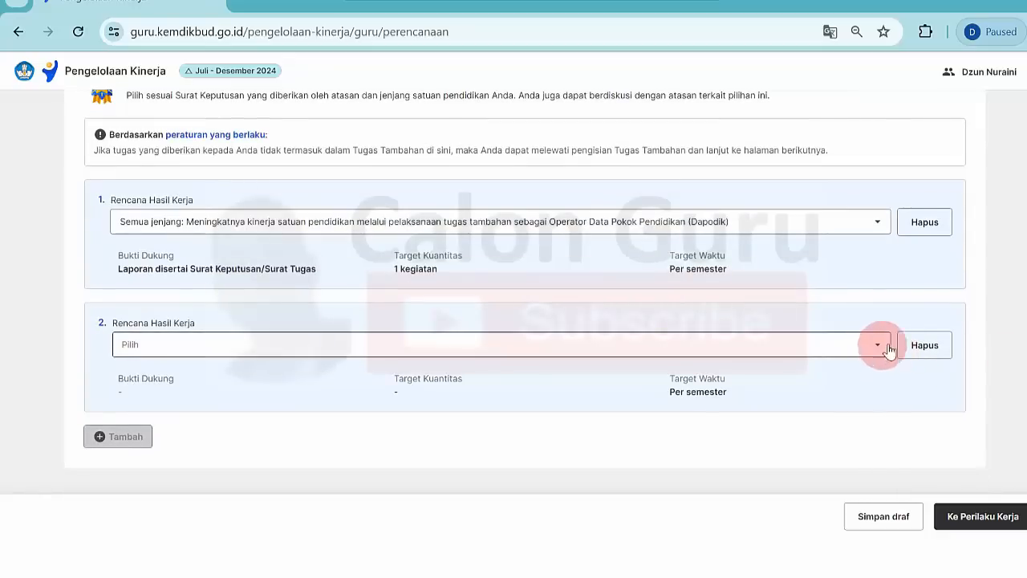